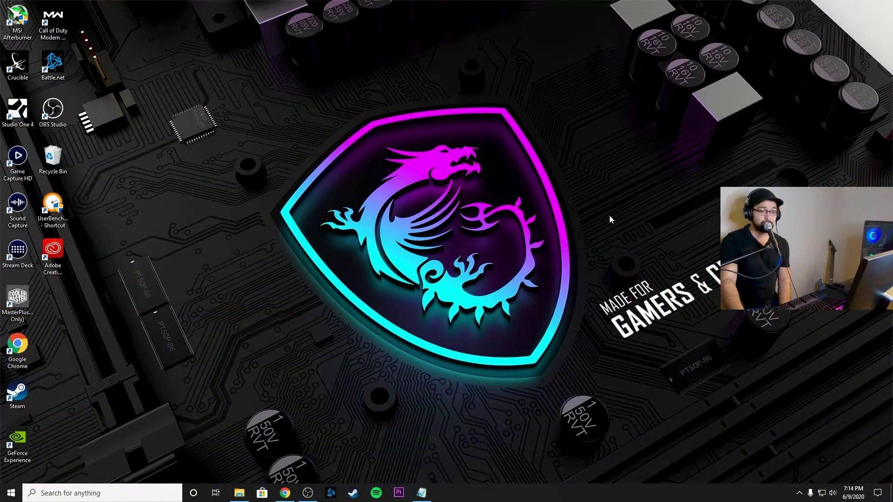
- Open NVIDIA Control Panel from the desktop context menu and move its window into place
right_click(598, 212)
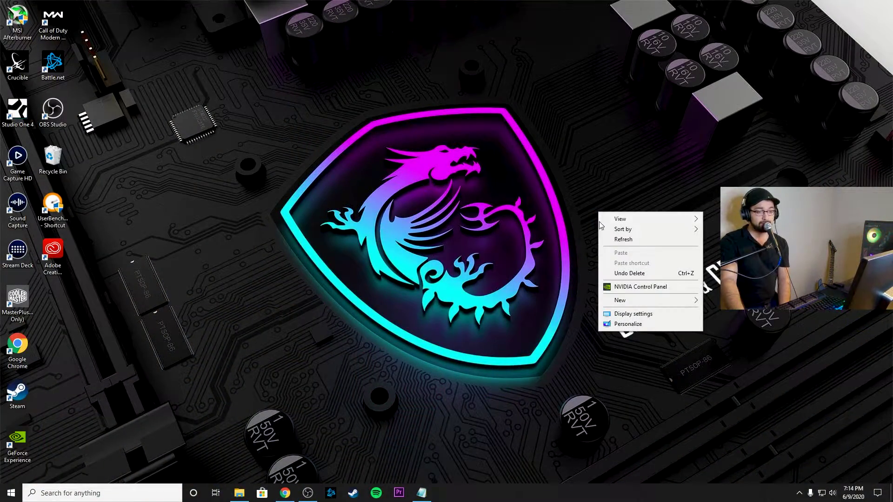
click(652, 287)
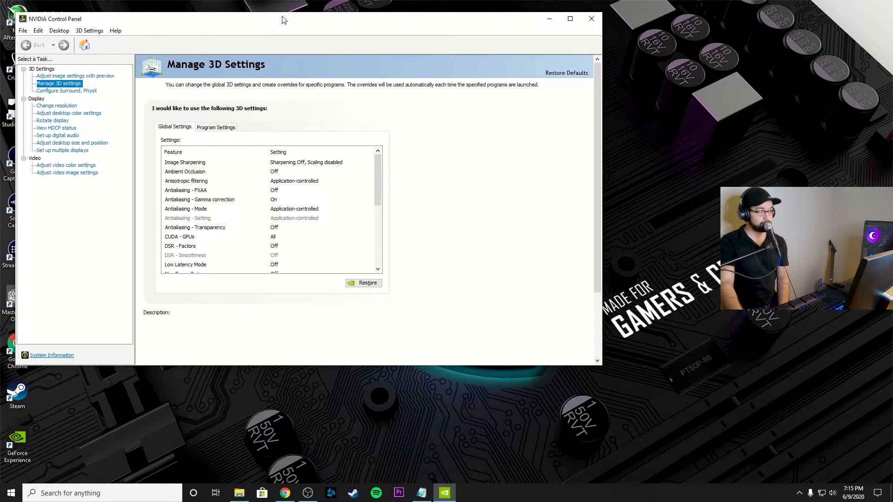
drag(282, 21, 403, 53)
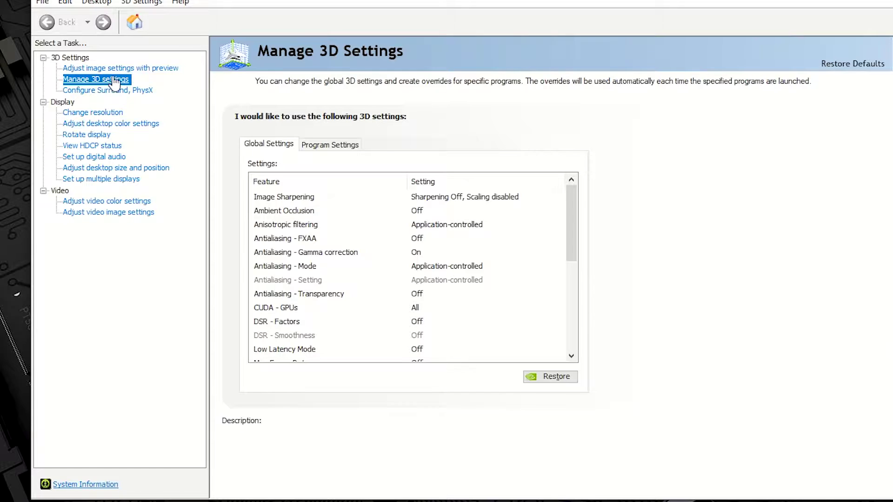
- Set Power management mode to Prefer maximum performance in Global Settings
mouse_move(510, 217)
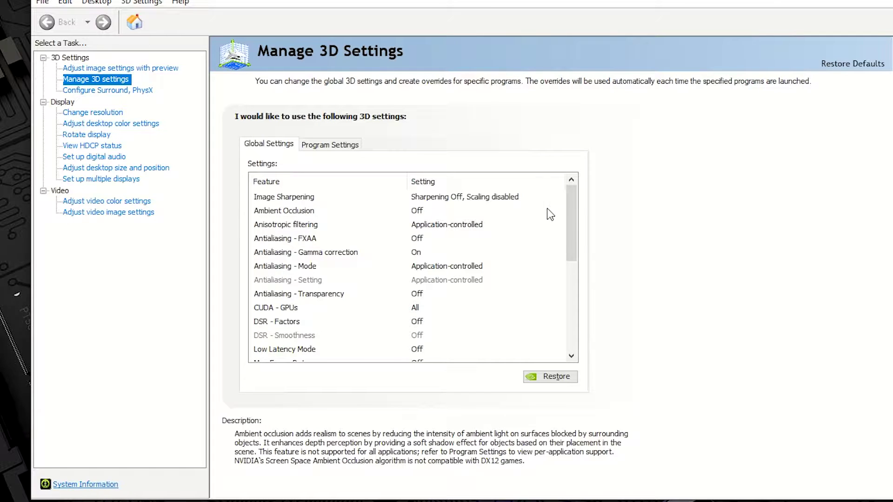
drag(571, 208, 571, 228)
scroll(521, 238, down, 2)
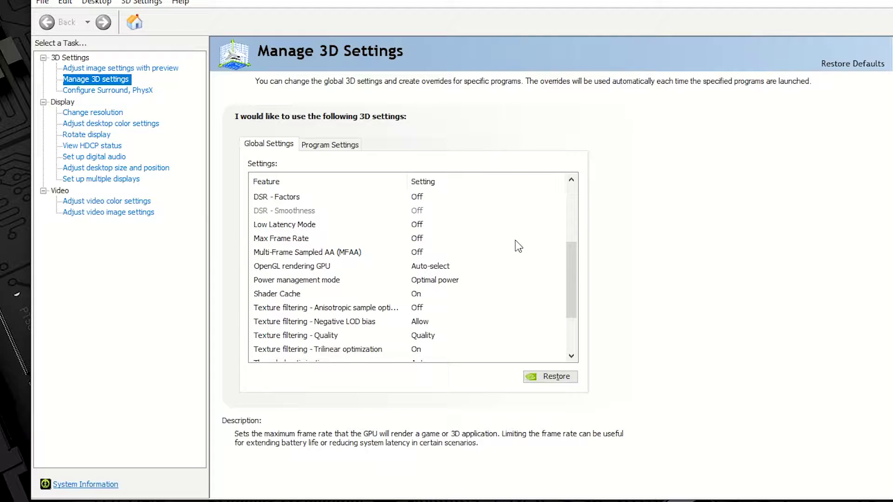
scroll(516, 244, down, 1)
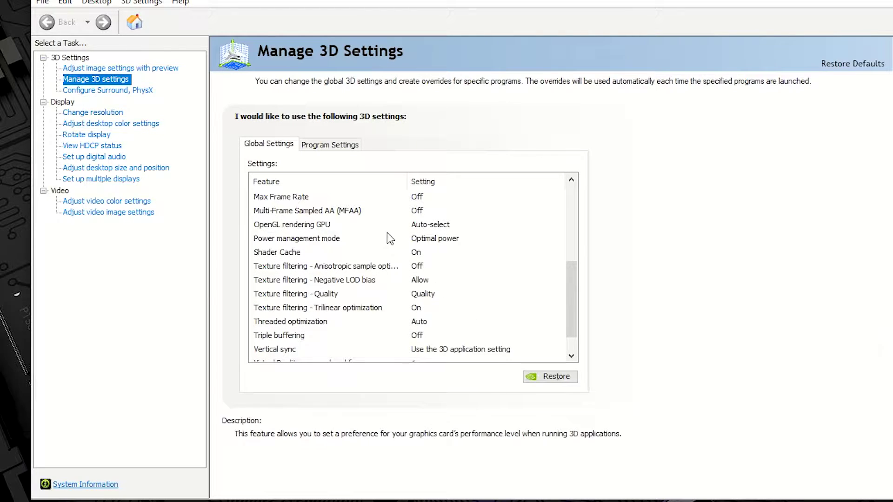
click(294, 241)
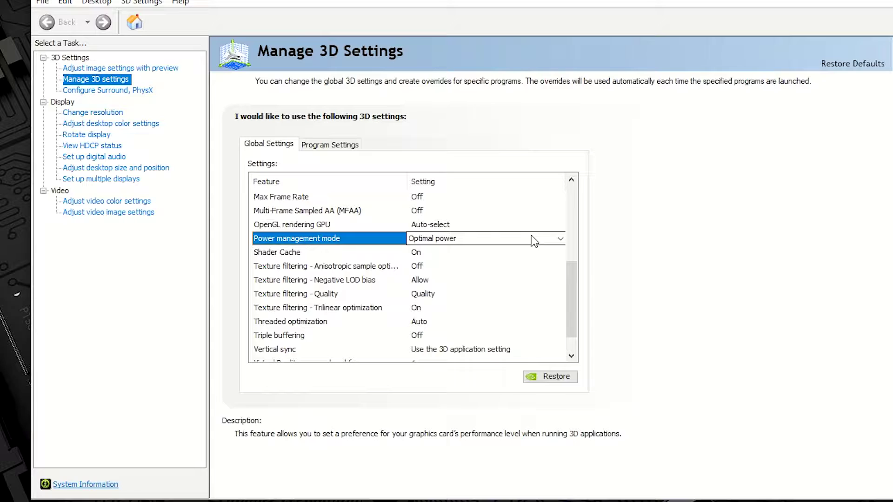
click(560, 239)
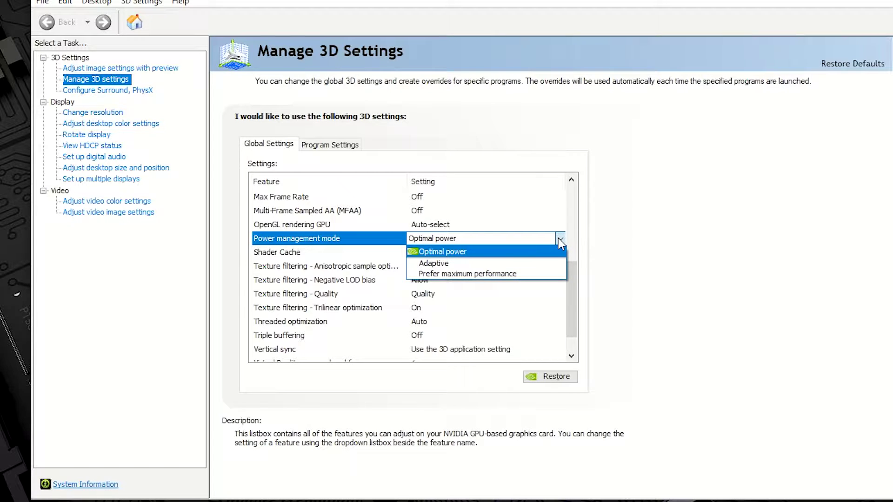
click(481, 274)
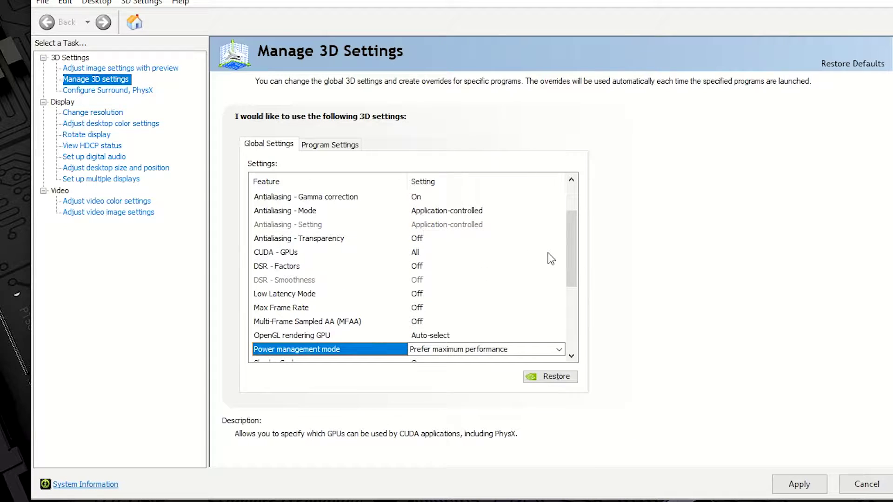
- Set Texture filtering - Quality to High performance and apply the 3D settings
scroll(484, 240, down, 4)
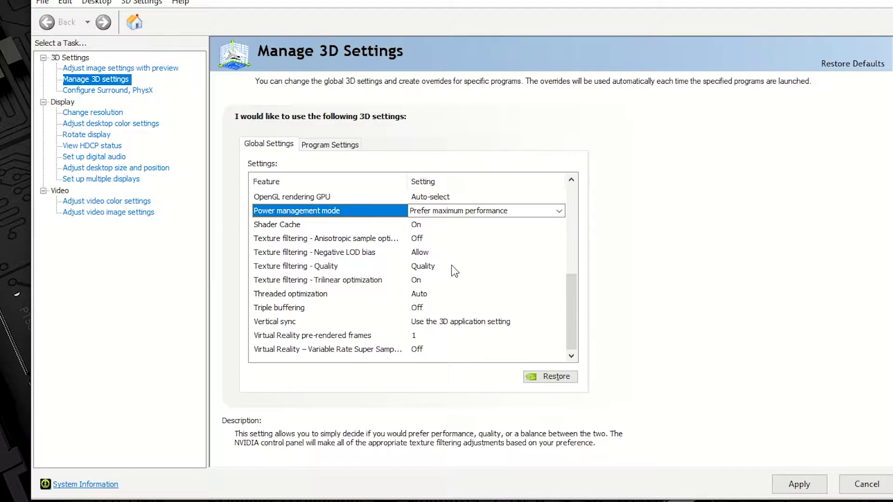
click(306, 268)
click(305, 267)
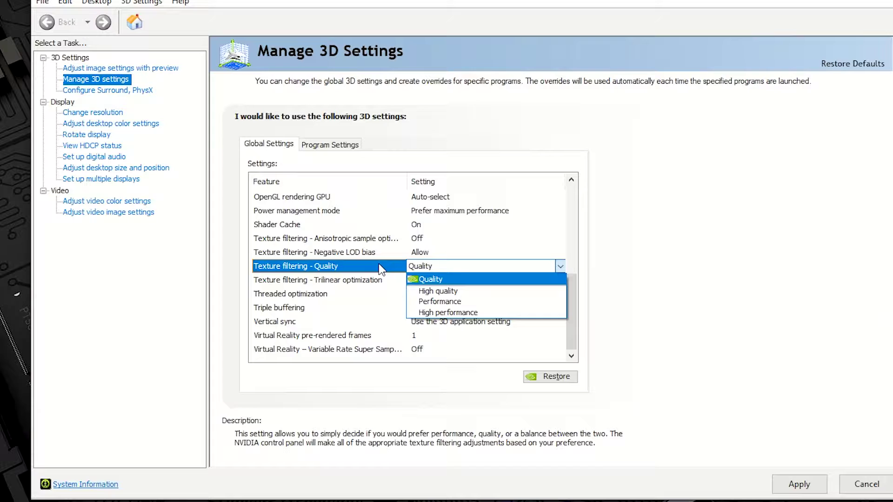
click(495, 310)
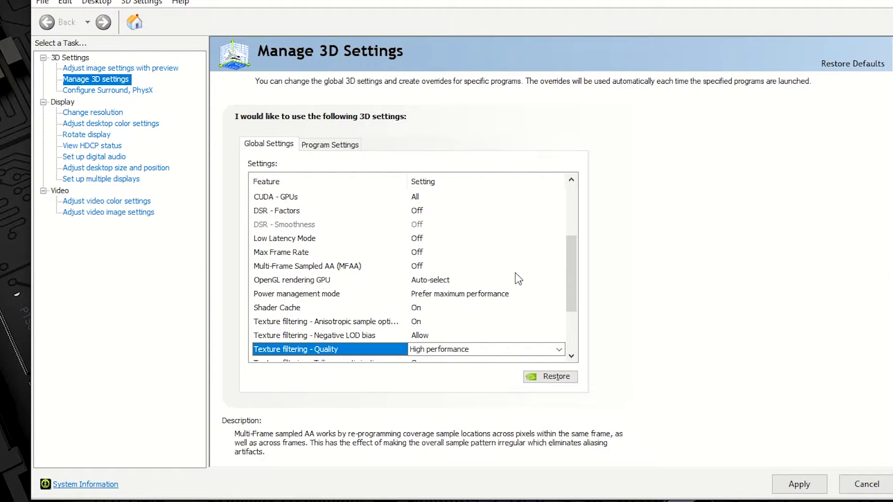
click(802, 486)
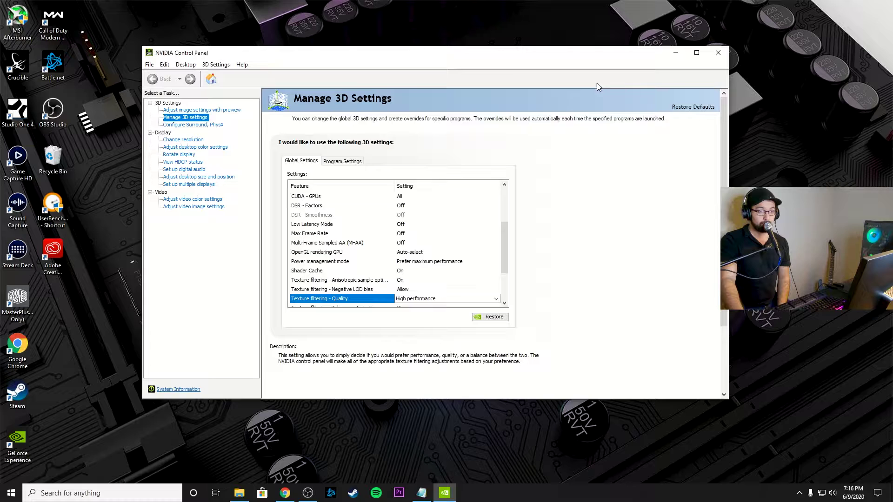
- Close NVIDIA Control Panel and launch MSI Afterburner from its desktop icon
drag(574, 57, 607, 60)
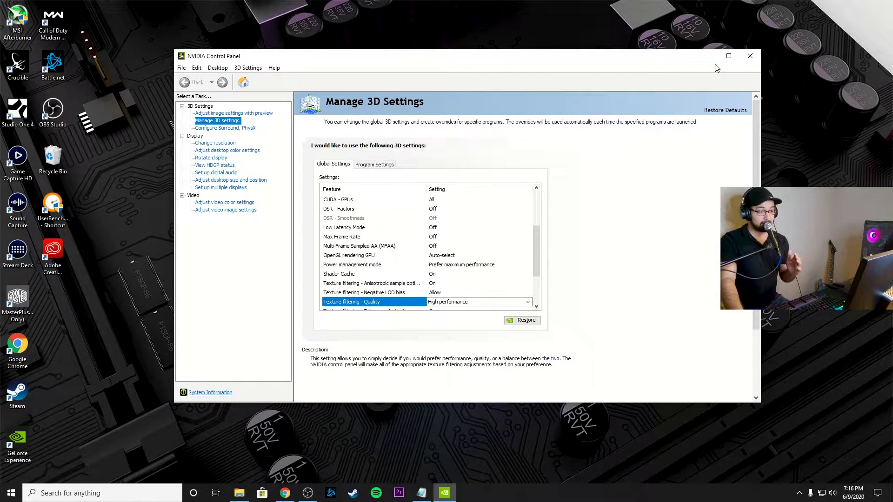
click(750, 56)
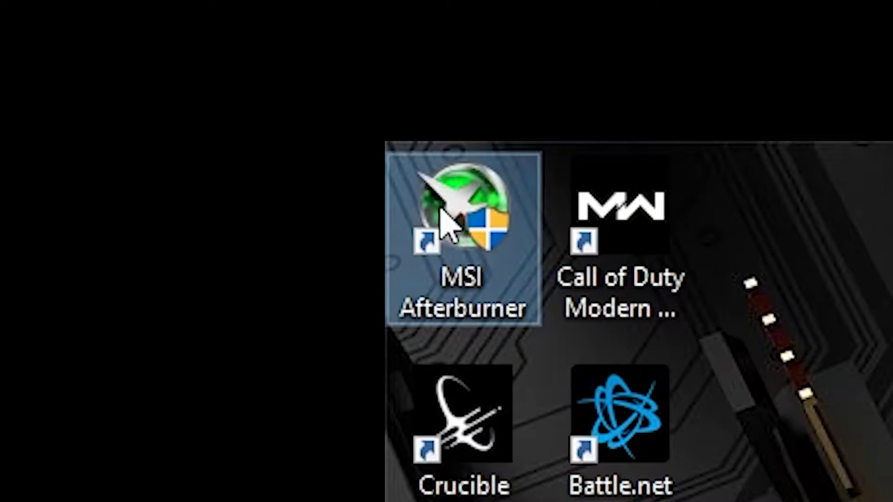
click(420, 184)
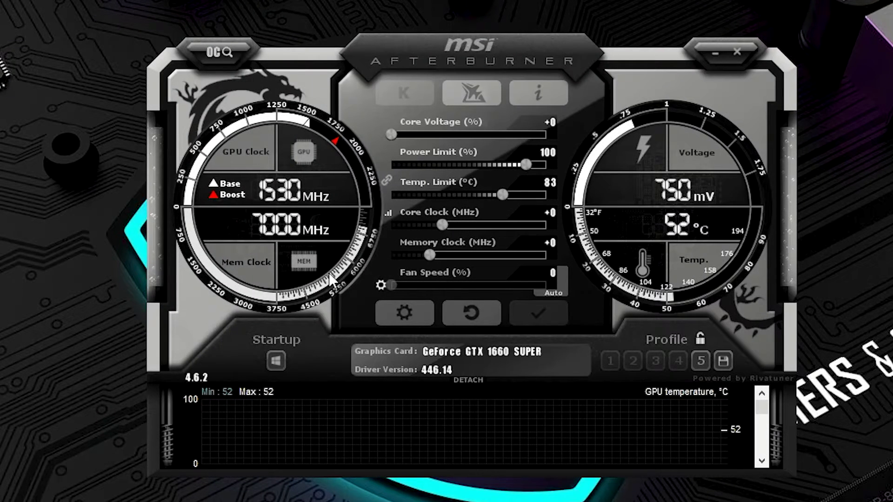
- Tick Unlock voltage control, Unlock voltage monitoring and Force constant voltage in Afterburner properties, then apply
drag(509, 52, 488, 69)
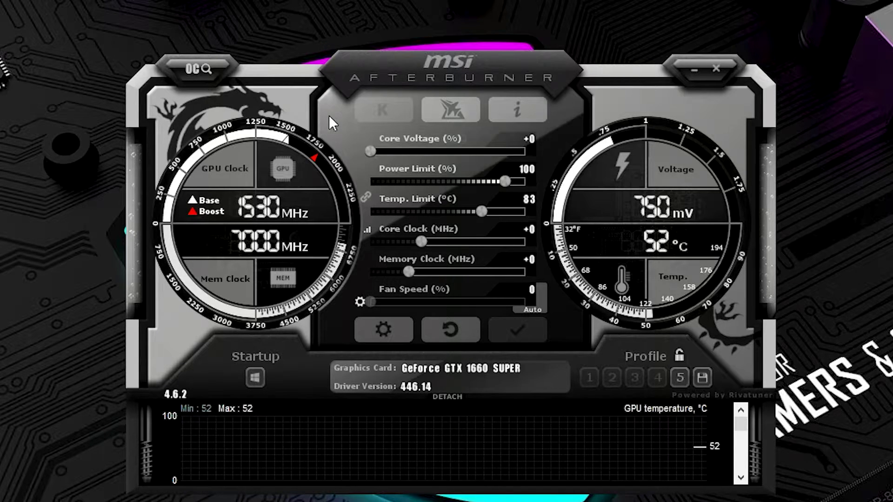
click(385, 329)
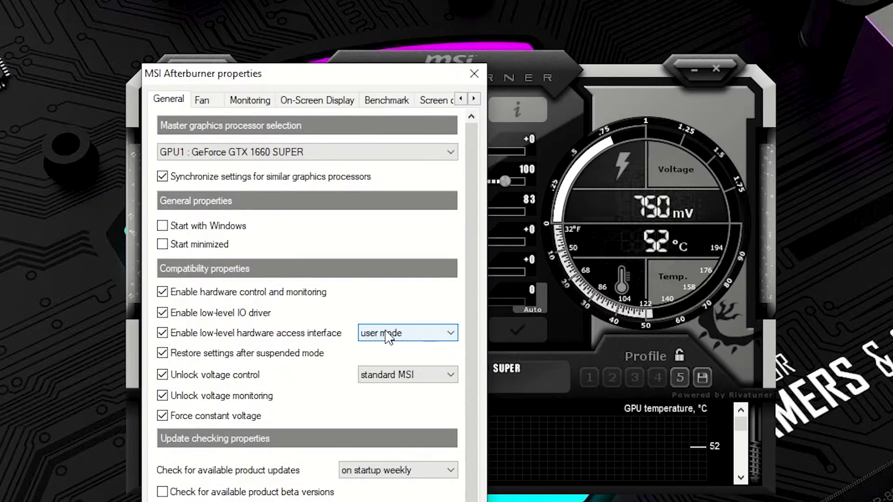
drag(299, 78, 442, 9)
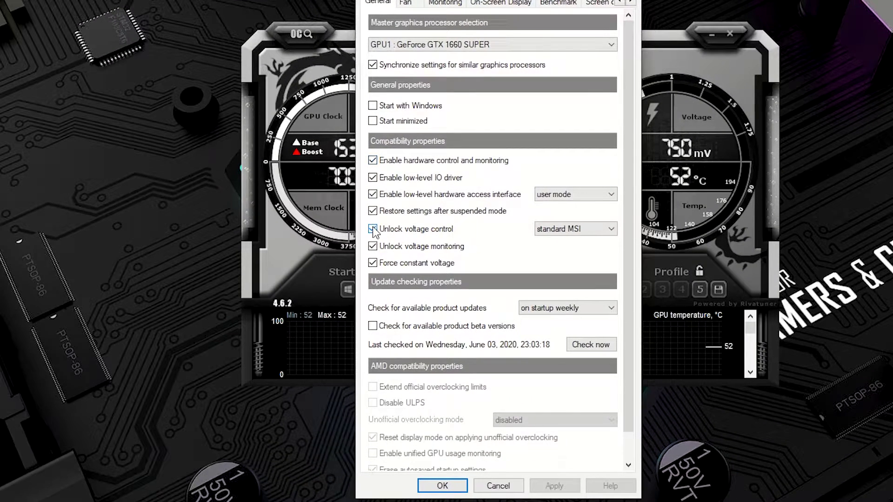
click(373, 229)
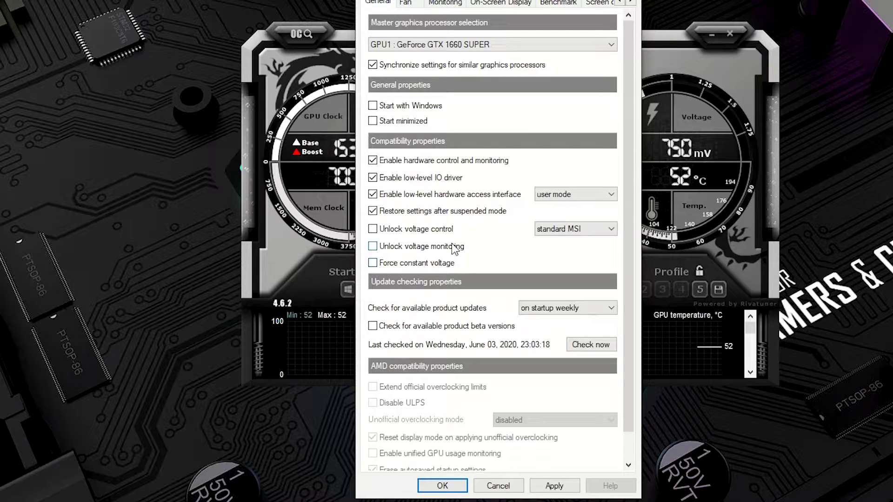
click(372, 229)
click(372, 246)
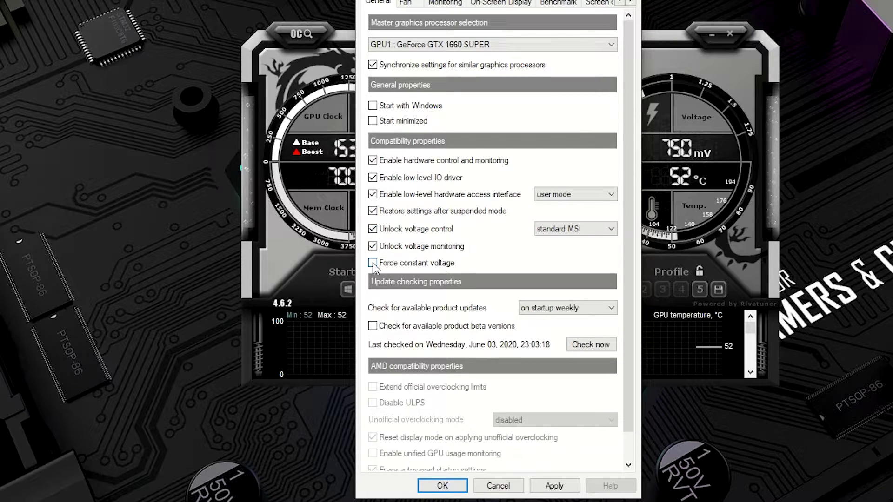
click(373, 265)
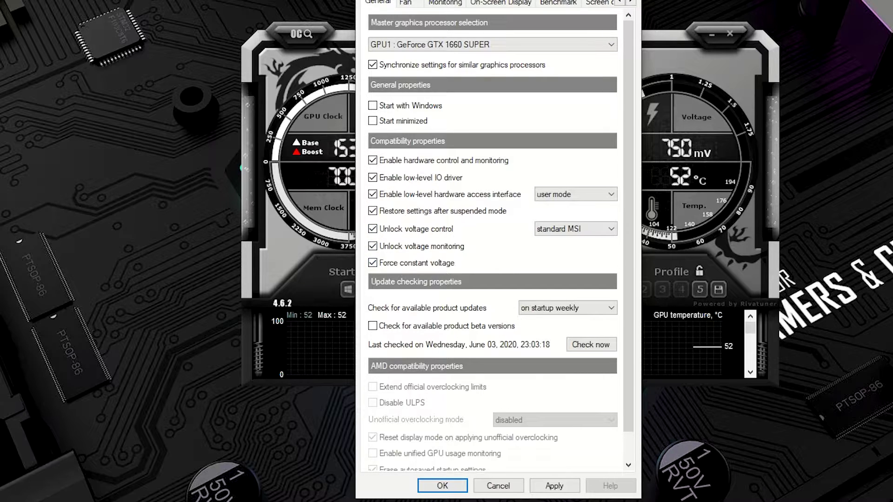
click(548, 486)
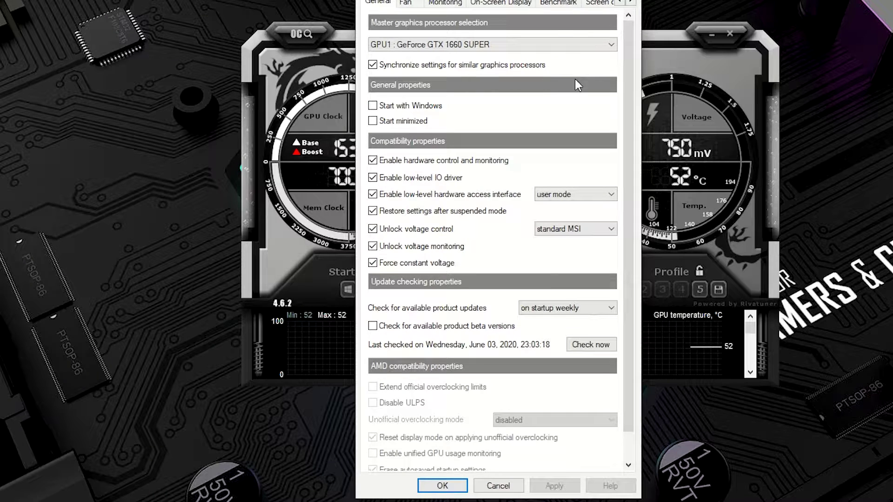
click(443, 486)
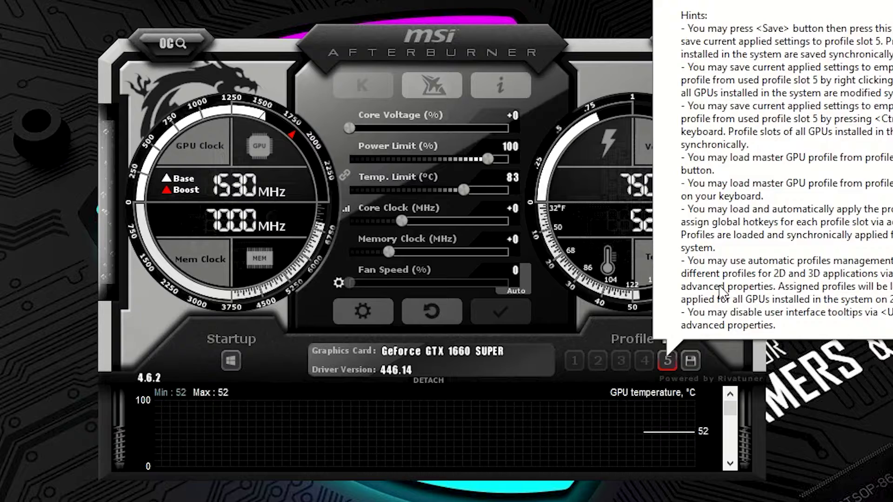
- Load profile 5, reset to defaults, then raise Core Voltage to +100 and Power Limit to 107
click(667, 361)
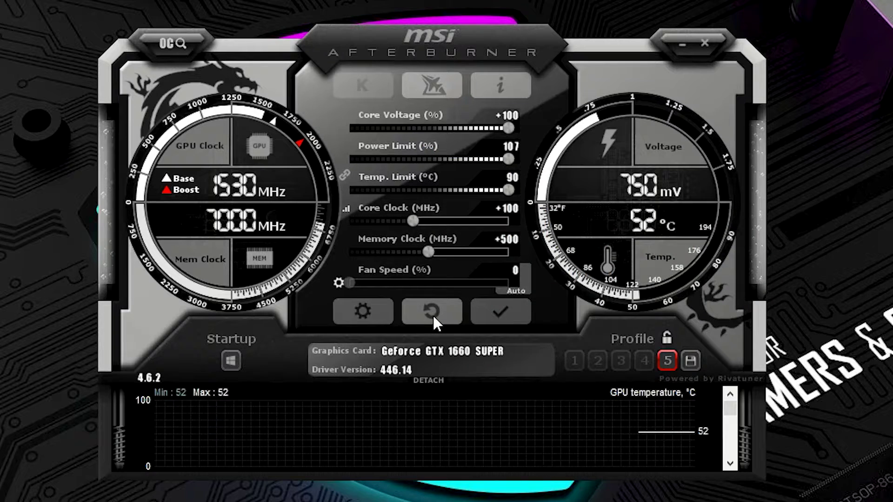
click(424, 317)
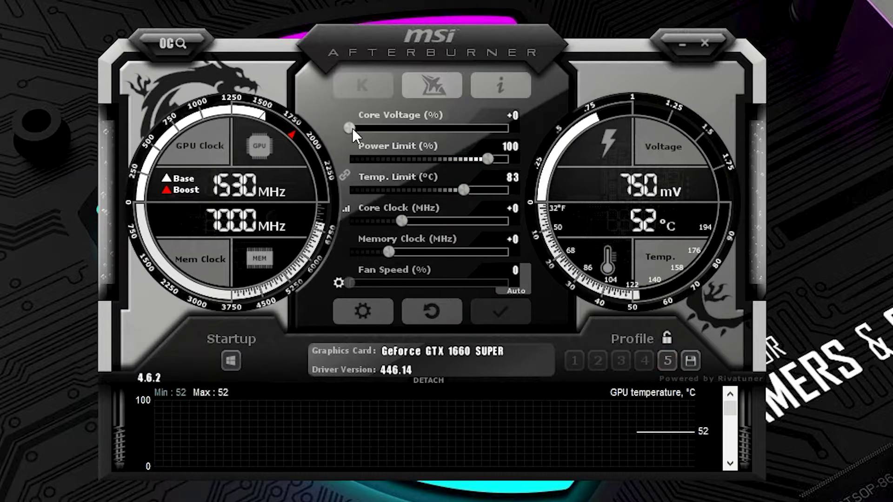
drag(352, 127, 403, 127)
drag(462, 131, 507, 133)
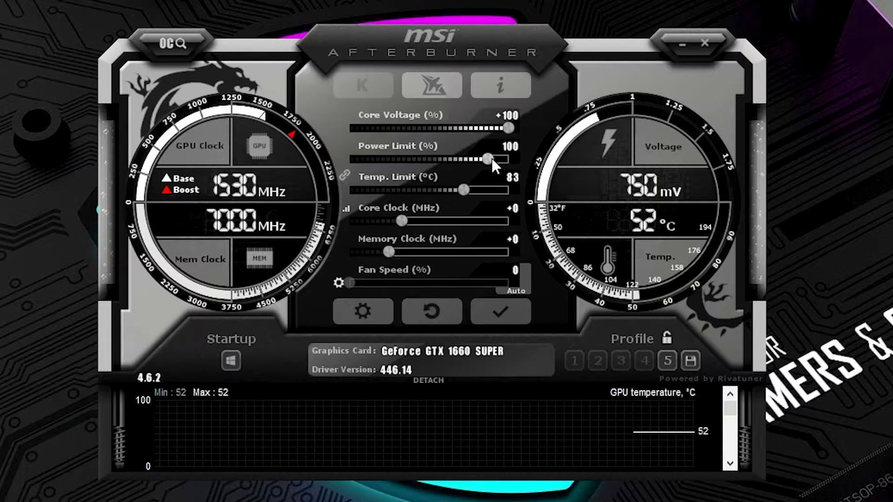
drag(492, 158, 518, 158)
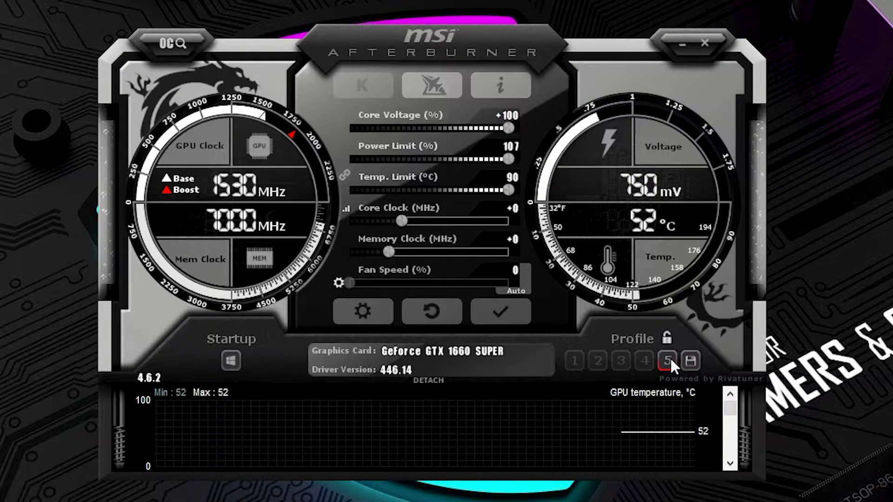
- Reload profile 5, reset, and max out Core Voltage and Power Limit
click(670, 357)
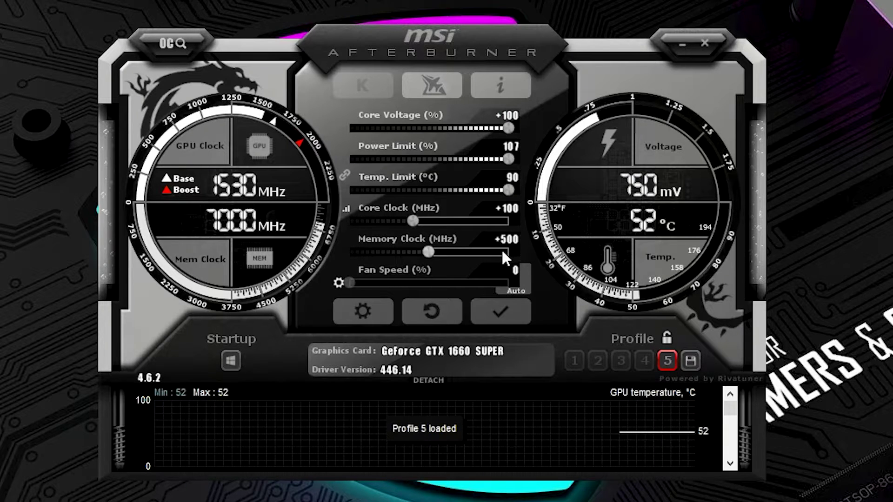
click(434, 309)
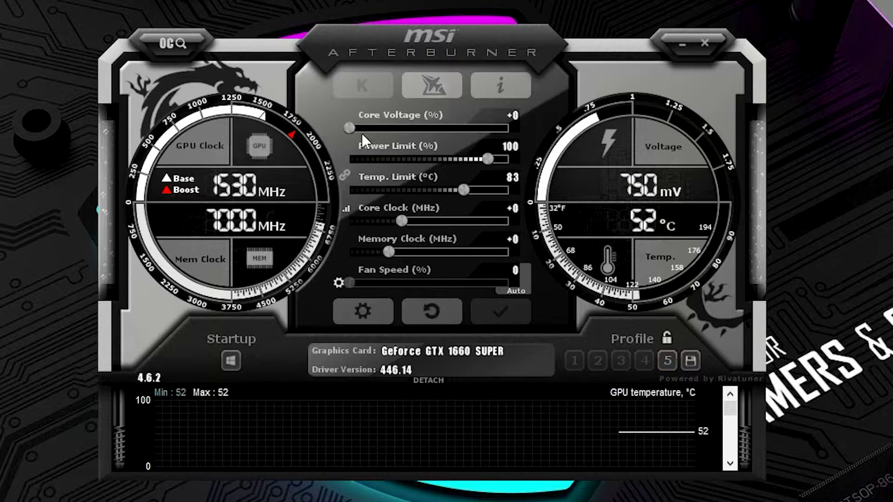
drag(350, 128, 516, 160)
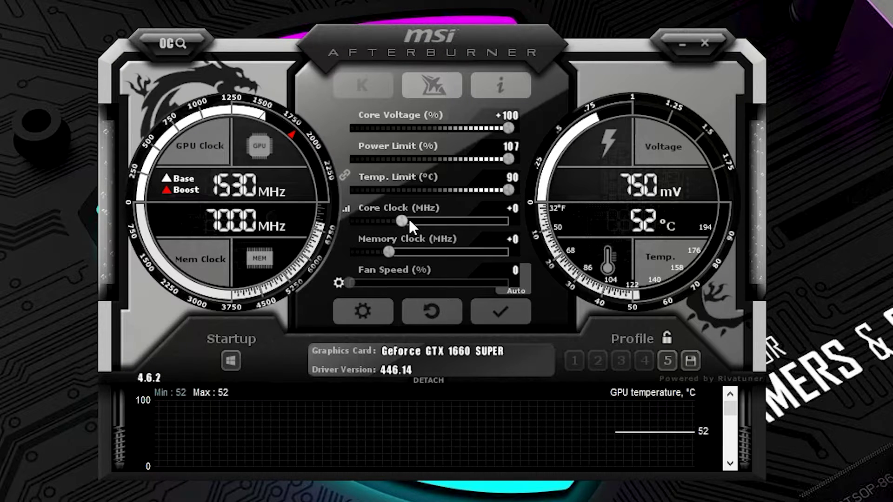
- Set the Core Clock offset to +100 and Memory Clock offset to +500
drag(403, 219, 415, 221)
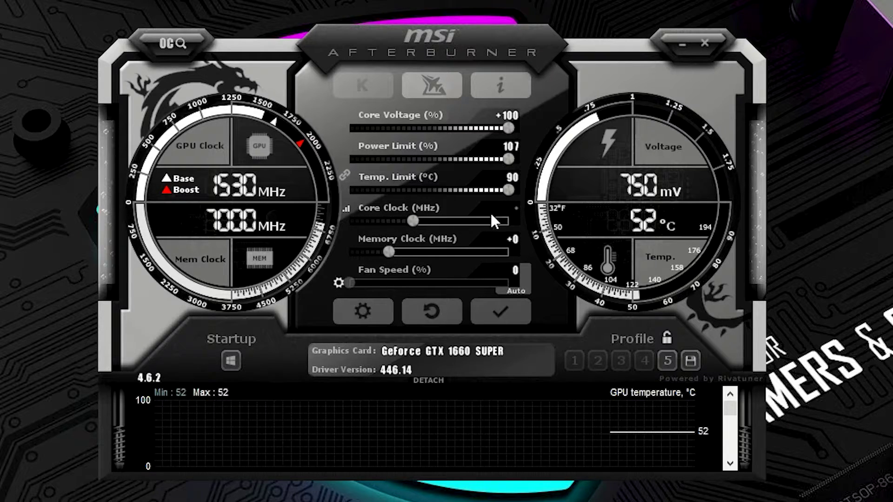
text(100)
key(Return)
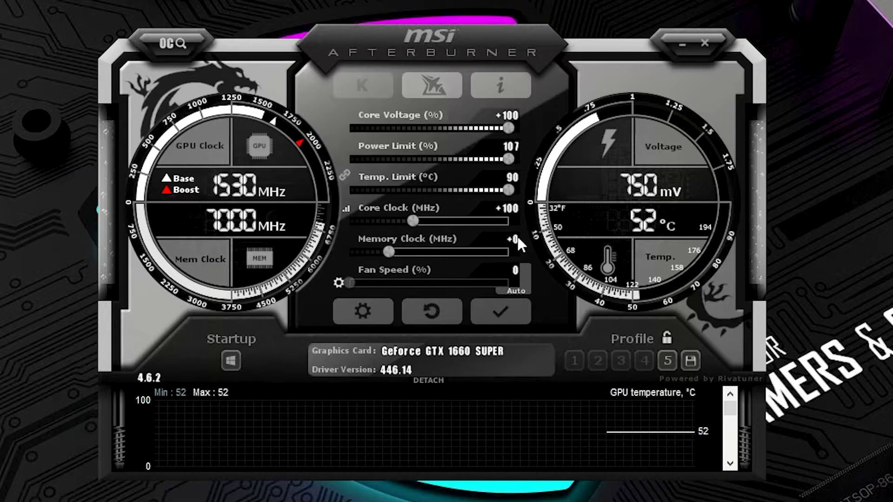
text(5)
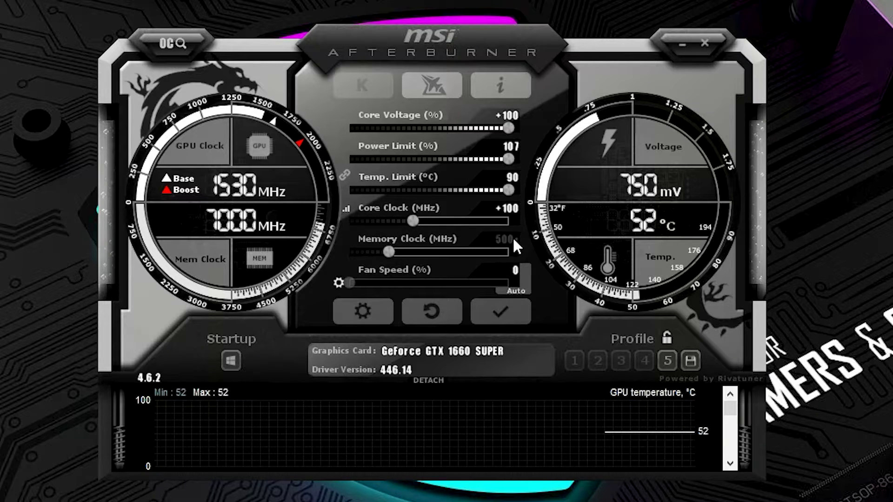
text(00)
key(Return)
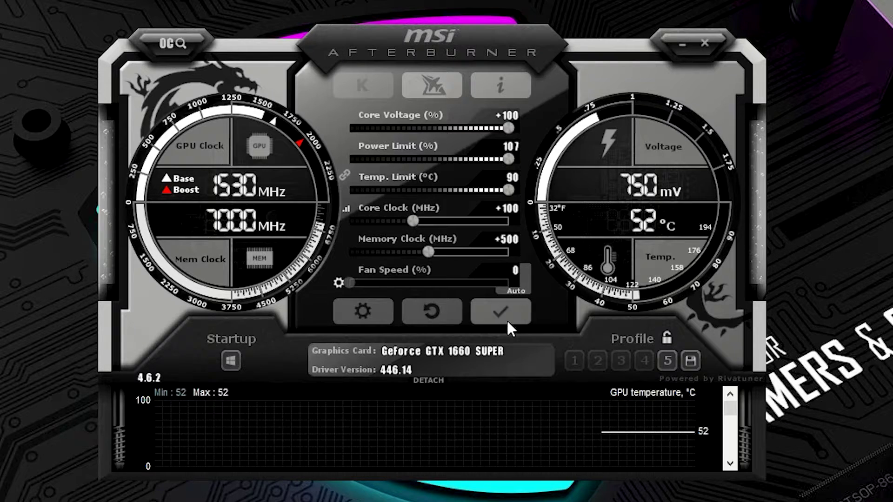
- Apply the +100 core / +500 memory overclock and save it to profile 5
click(670, 358)
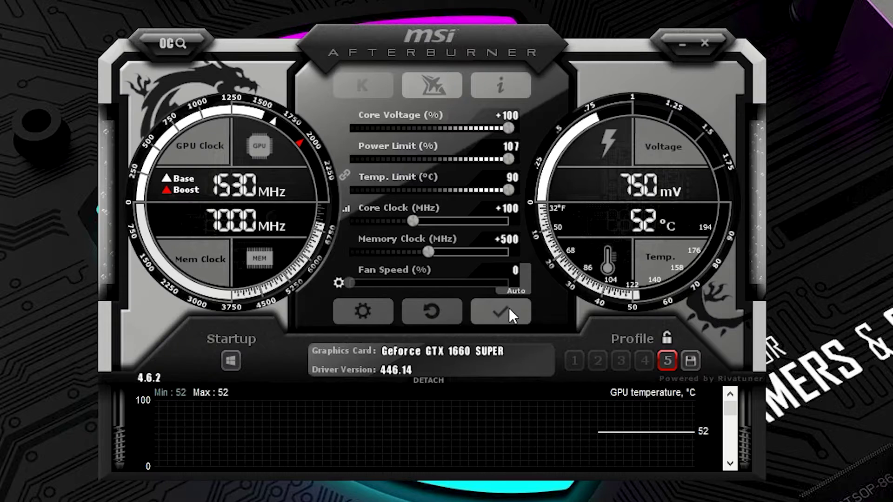
click(496, 307)
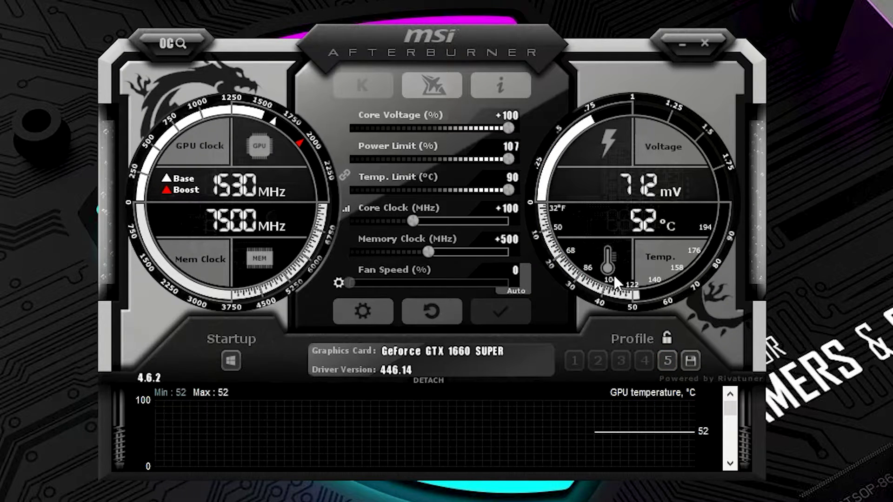
click(689, 362)
click(668, 360)
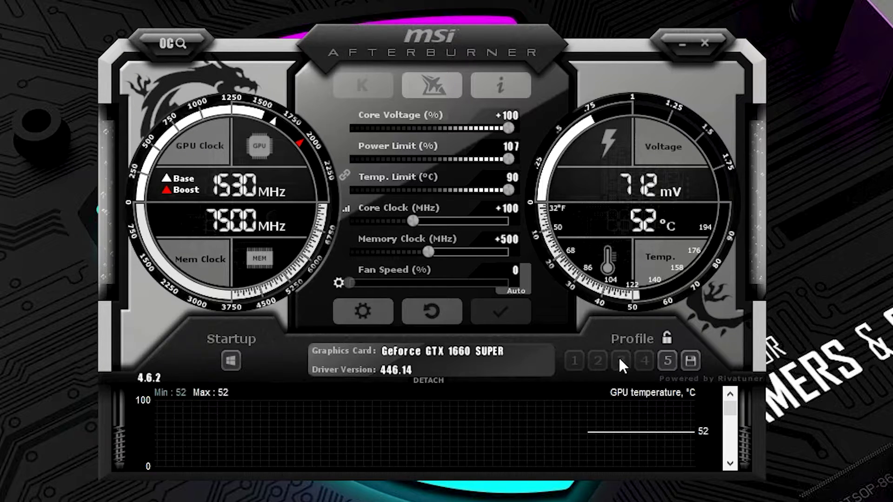
click(667, 359)
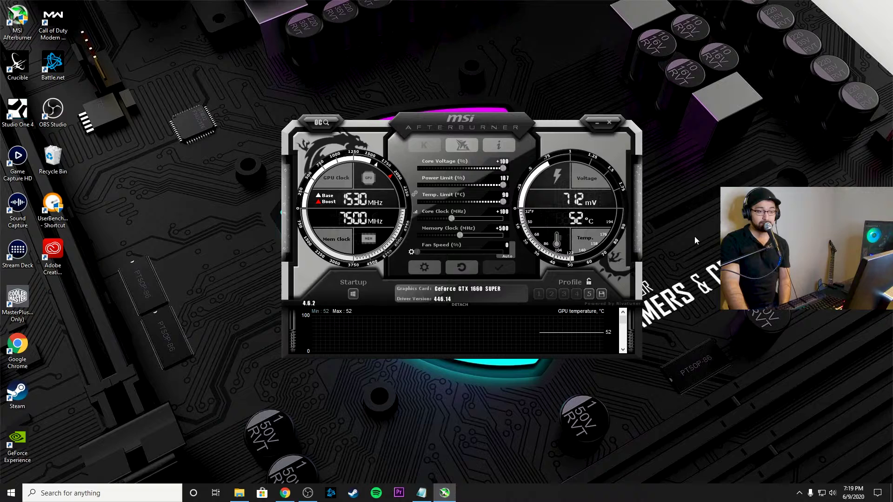
- Restore the UserBenchmark homepage in Chrome and briefly highlight its tagline
click(285, 494)
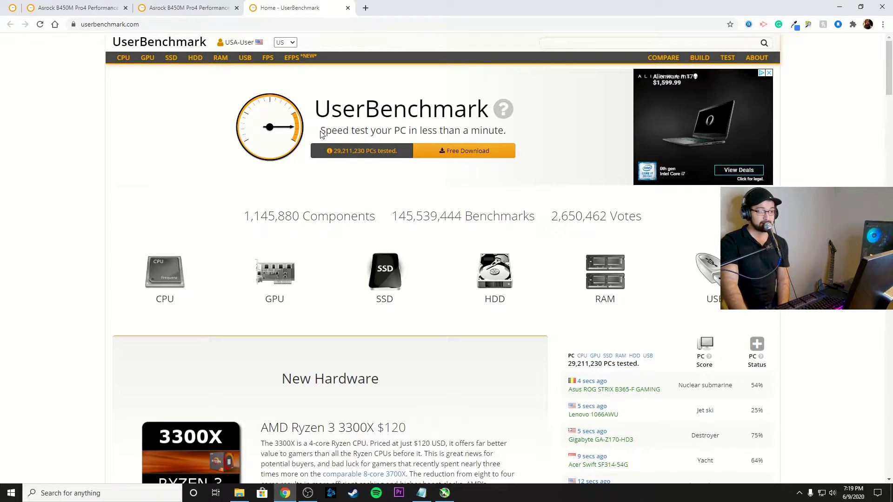
drag(320, 131, 511, 137)
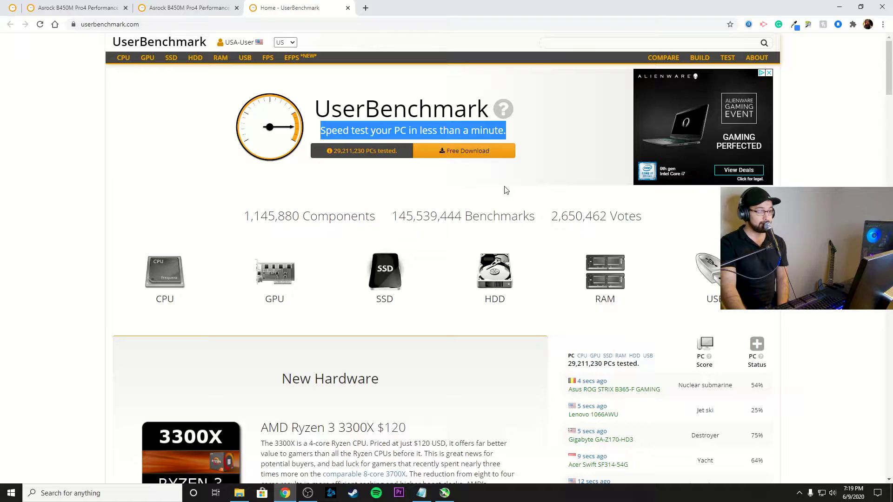
click(577, 157)
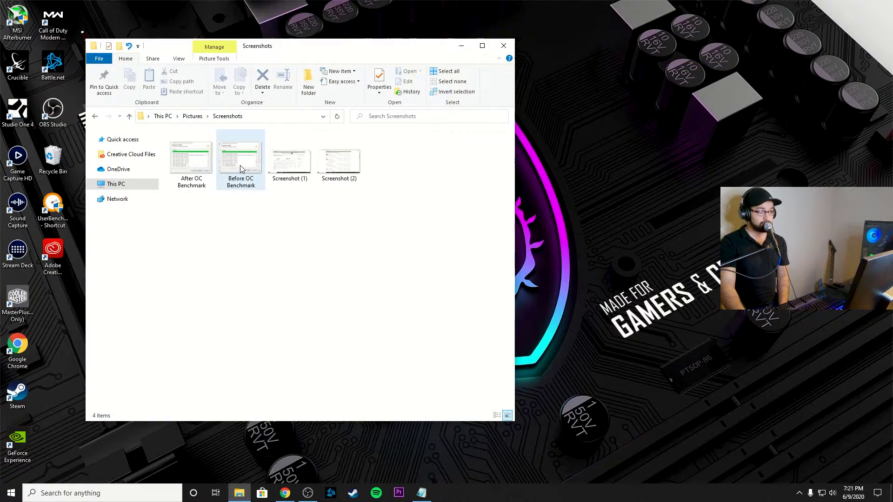
- Open the Before OC Benchmark screenshot from the Screenshots folder
double_click(242, 163)
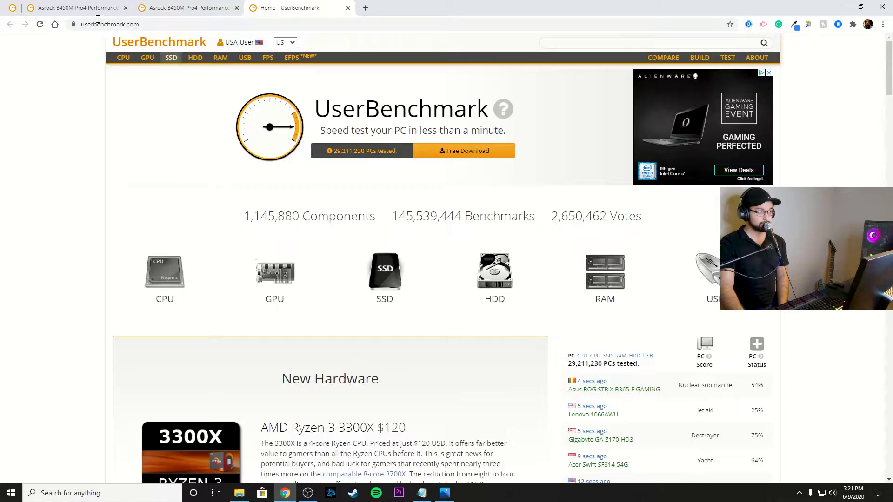
- On the Asrock B450M Pro4 results tab, highlight the 82nd percentile status and system name
click(89, 8)
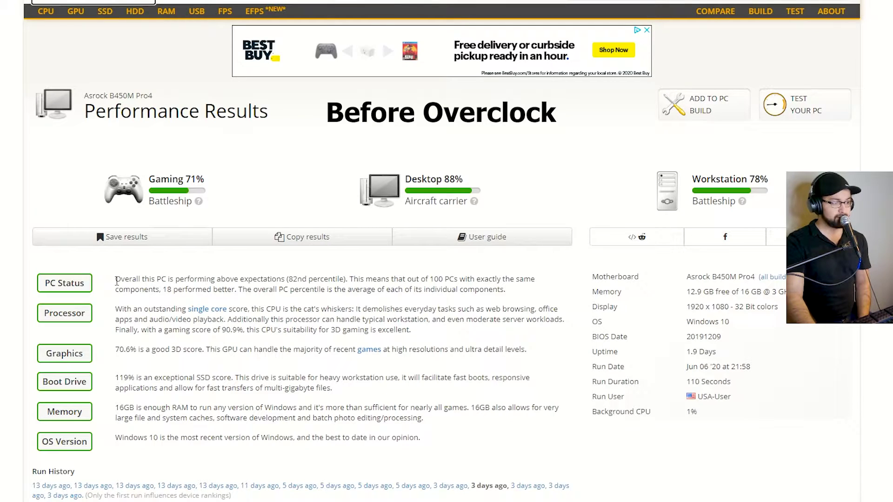
drag(111, 279, 356, 280)
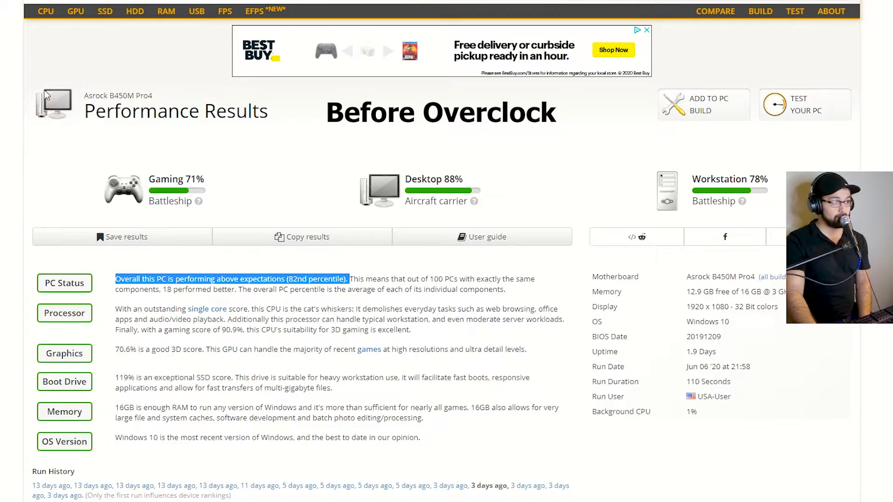
drag(84, 98, 160, 98)
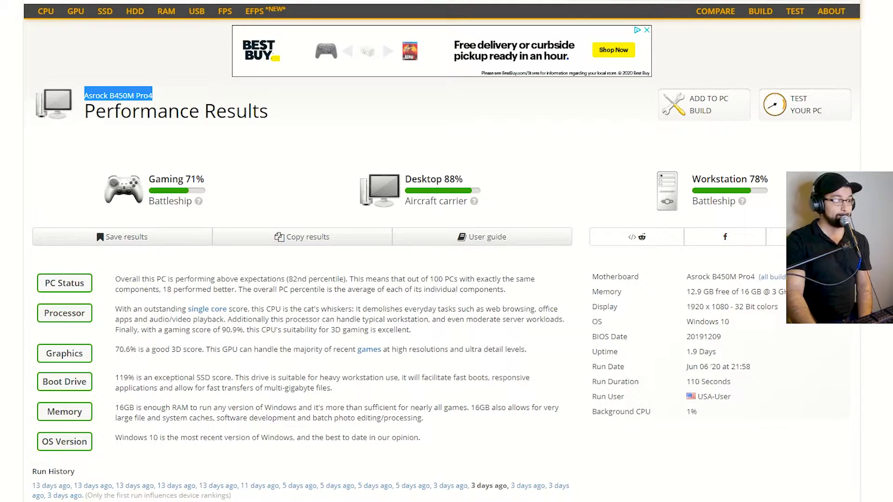
- Highlight the 90.9% gaming, 119% boot drive and 16GB RAM result lines
scroll(437, 251, down, 1)
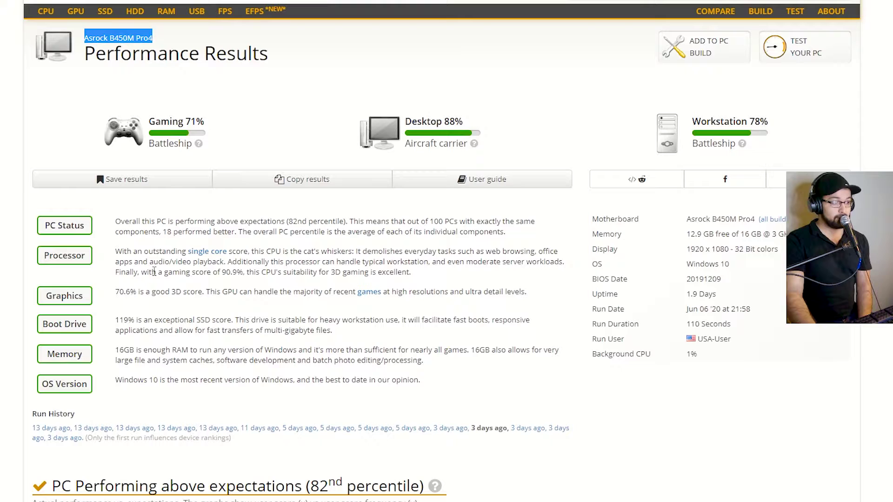
drag(115, 273, 243, 277)
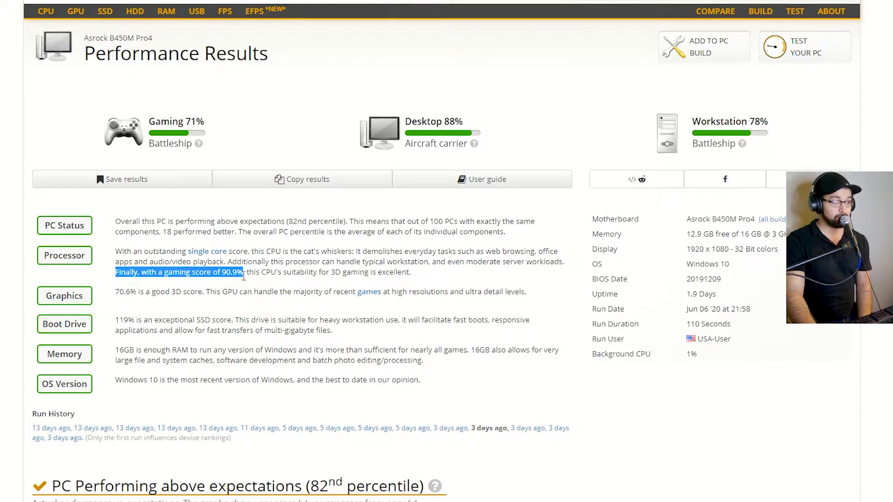
click(117, 290)
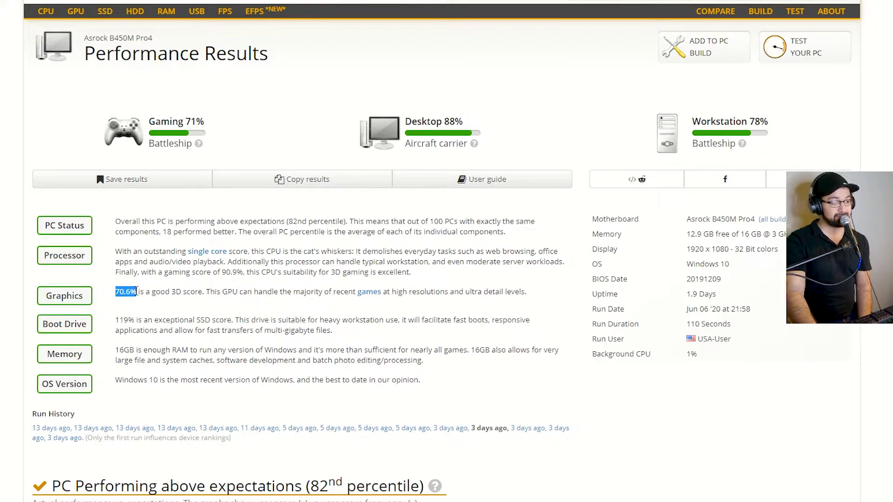
drag(117, 319, 138, 317)
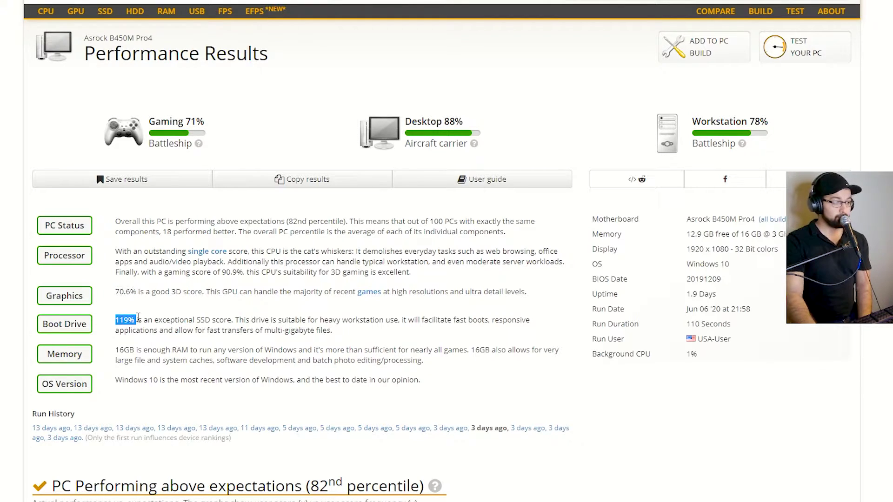
drag(116, 351, 191, 351)
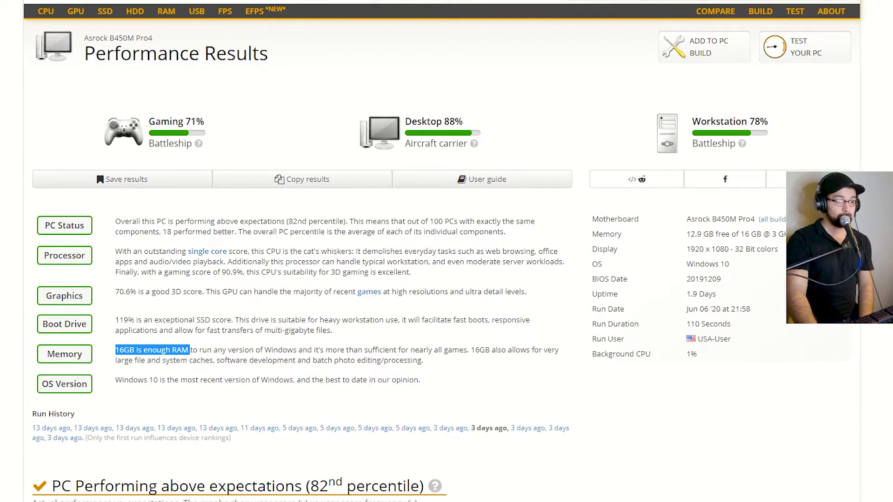
- Scroll down through the Processor, Graphics Card, Drive and Memory Kit results, then back to Processor
scroll(605, 297, down, 6)
scroll(441, 260, down, 2)
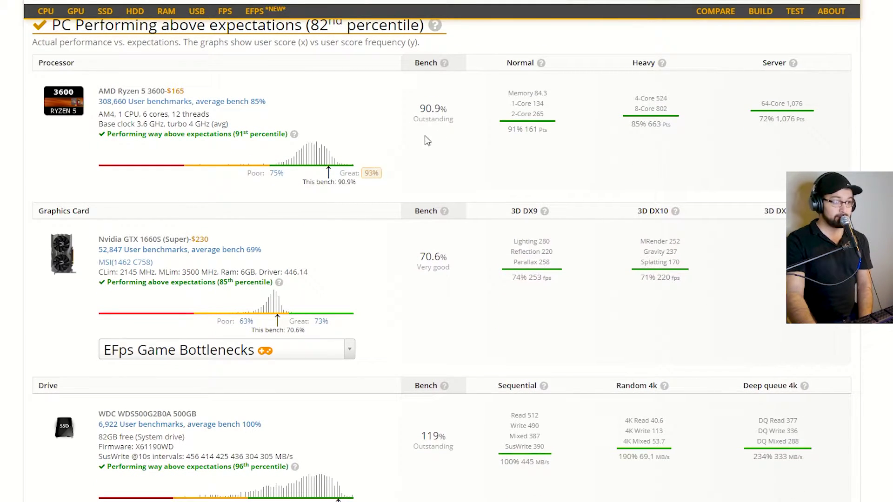
scroll(467, 372, down, 2)
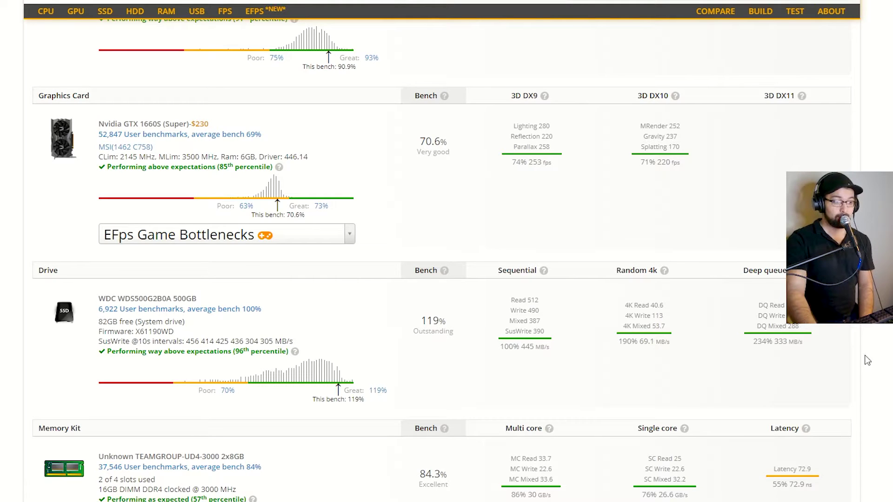
scroll(875, 337, down, 3)
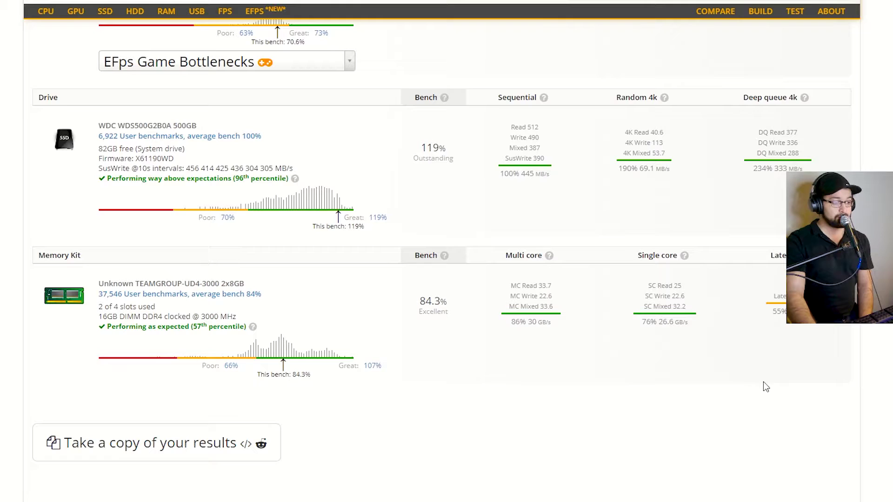
scroll(854, 396, up, 1)
scroll(855, 396, up, 2)
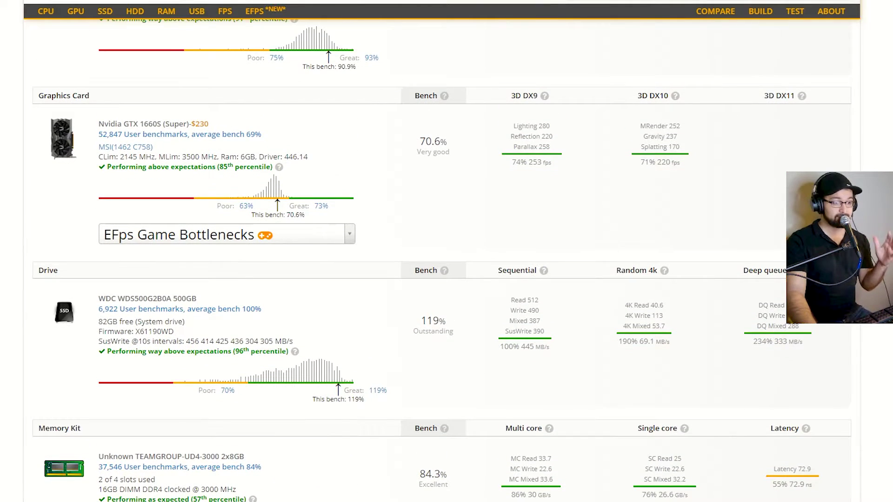
scroll(777, 342, up, 2)
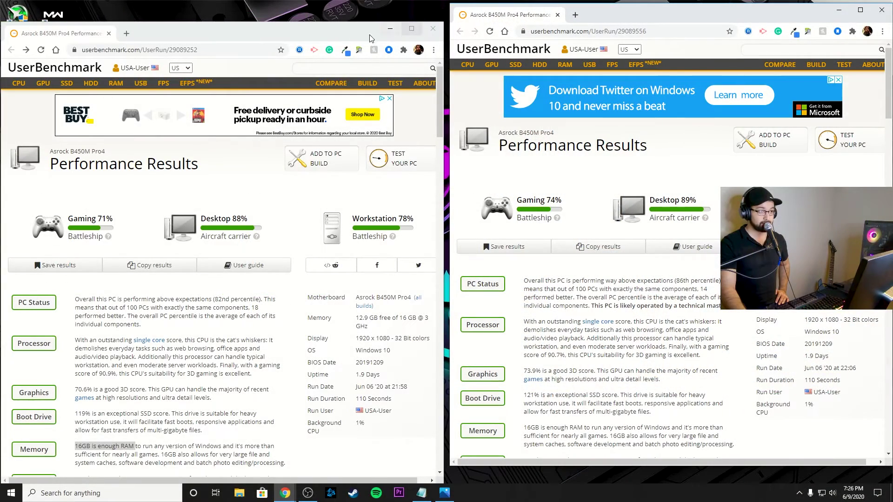
- Align the original results window with the new one and highlight the new run's operator remark
drag(371, 37, 377, 19)
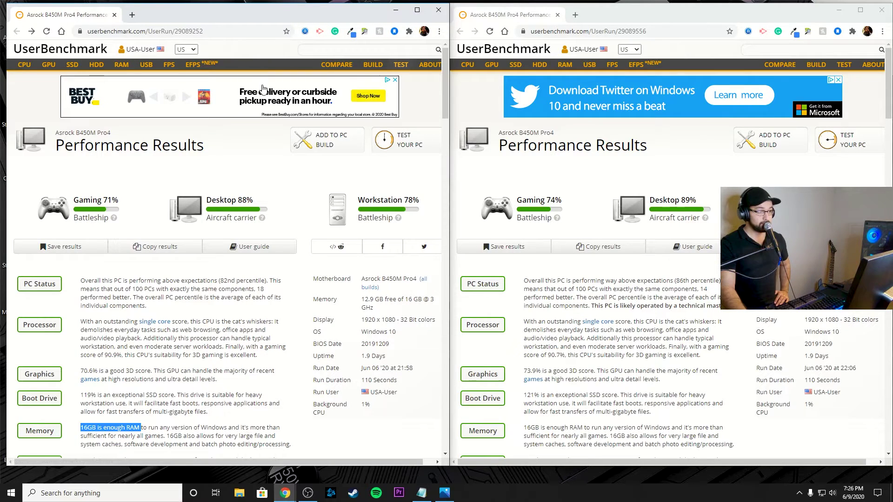
click(253, 158)
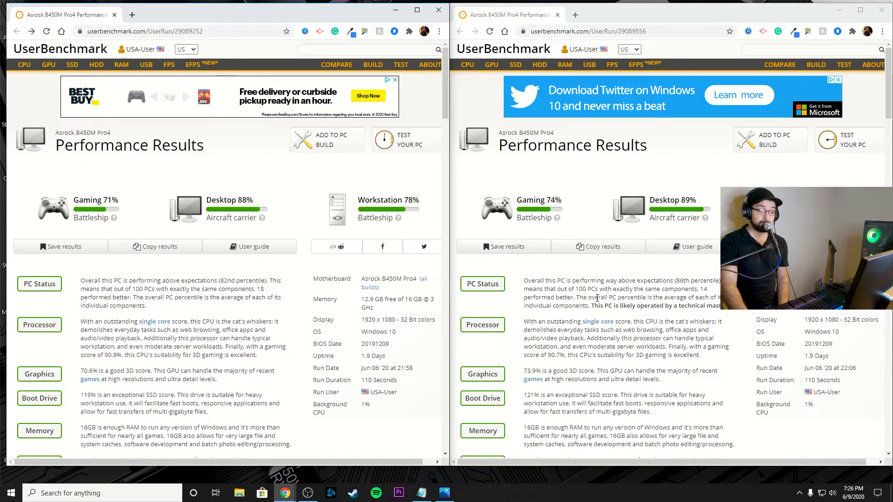
drag(592, 305, 735, 311)
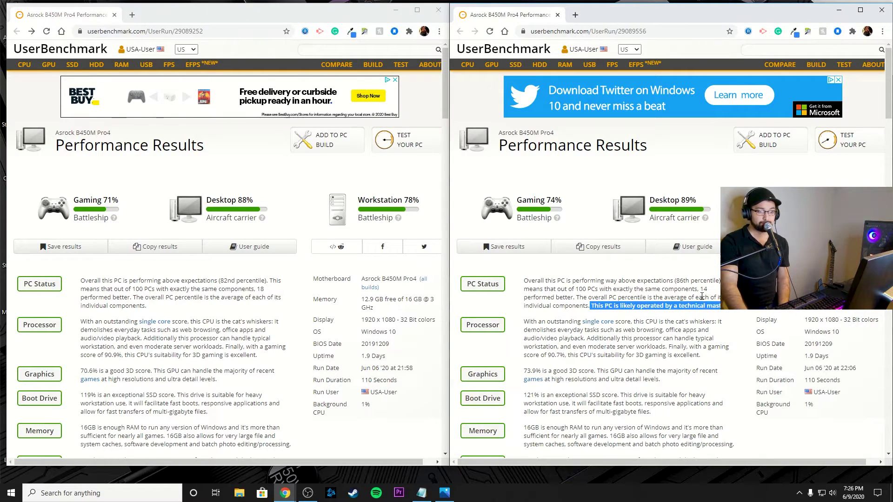
click(675, 307)
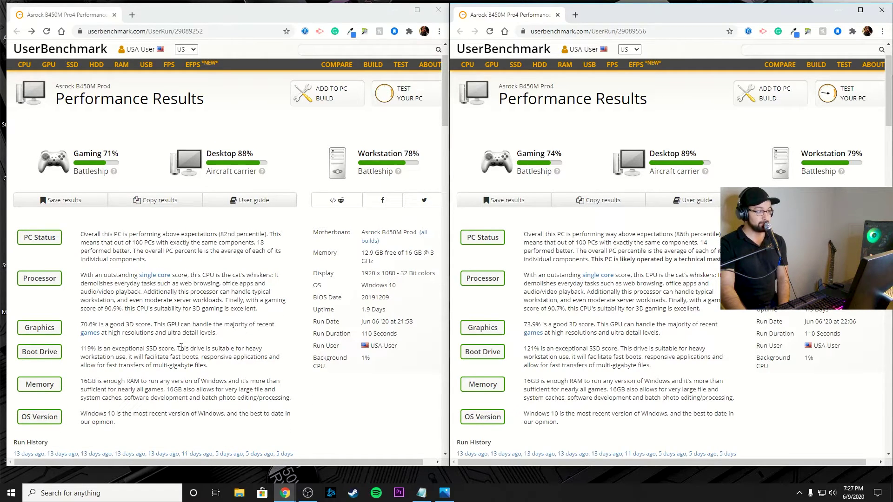
- Highlight the original 70.6% graphics score, then the new run's 73.9% score
drag(80, 324, 151, 326)
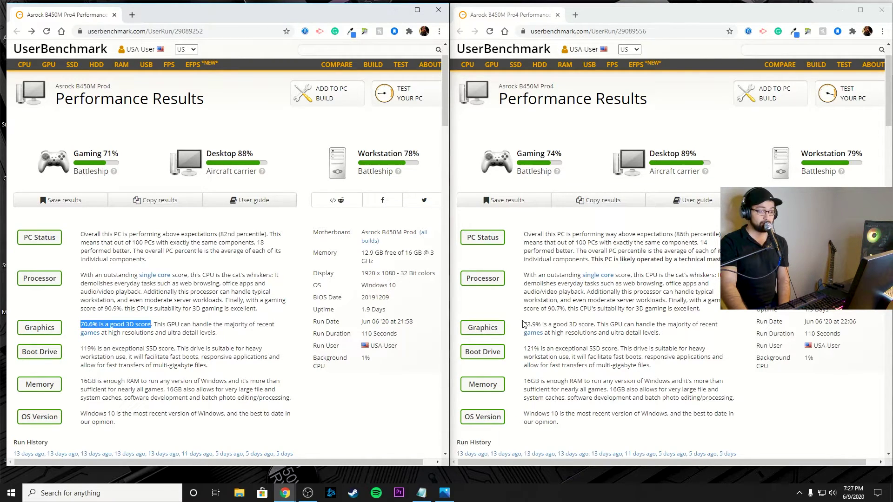
click(113, 324)
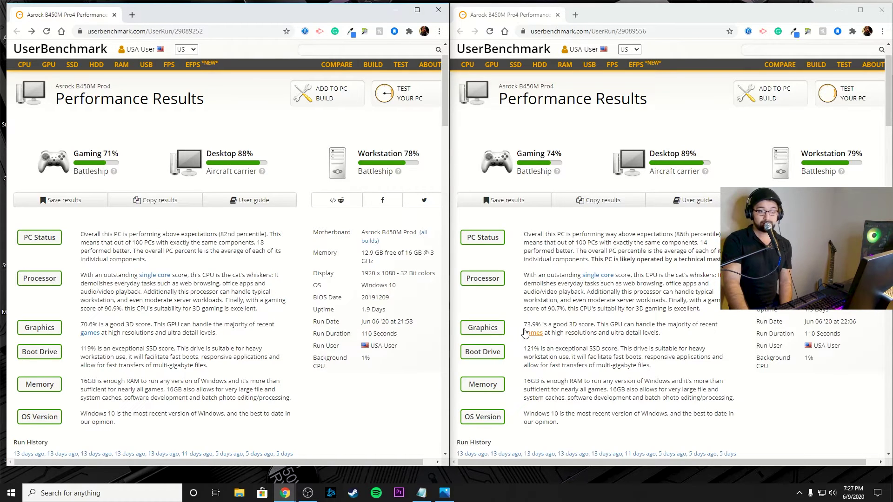
drag(524, 324, 541, 325)
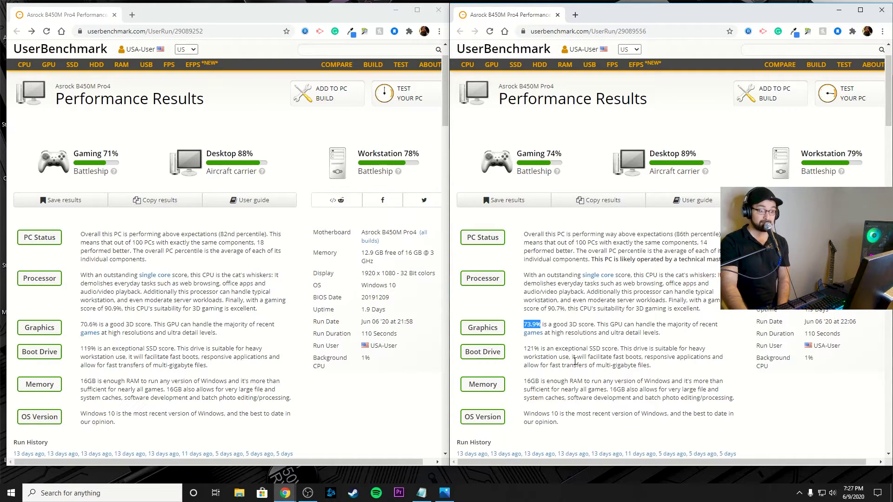
click(546, 227)
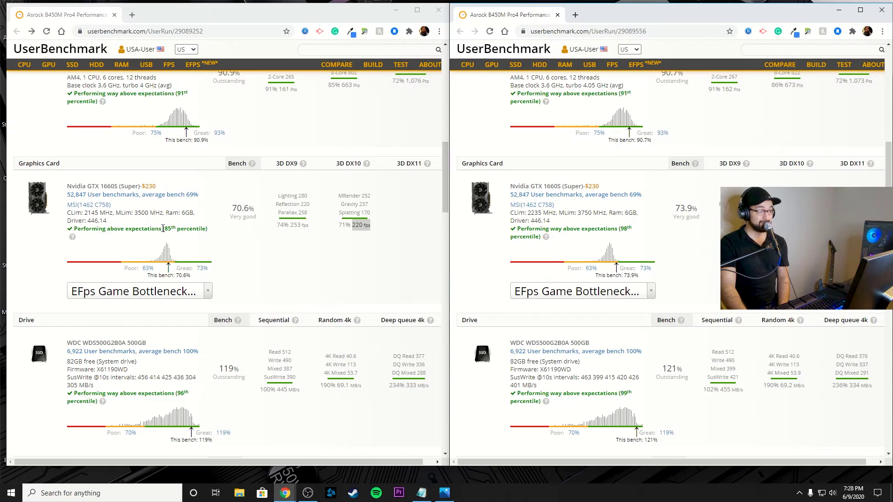
- Highlight the 85th and 98th GPU percentile ratings, then scroll the new run to the top
drag(162, 229, 226, 234)
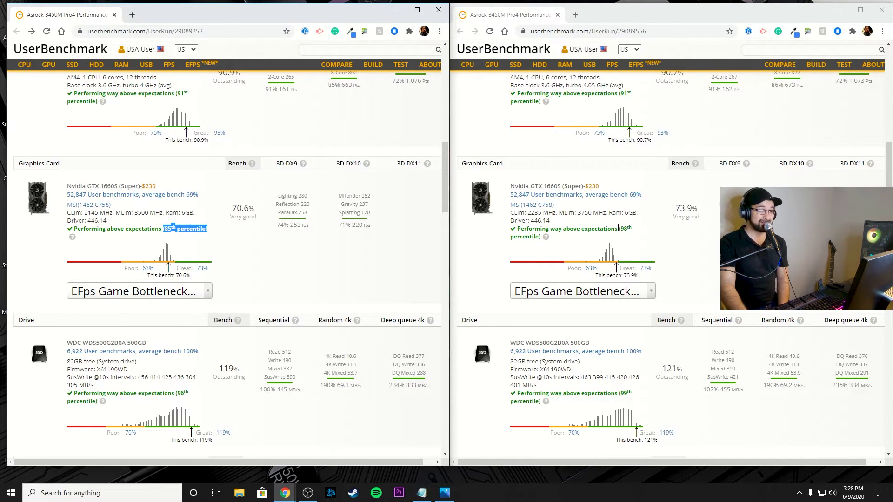
drag(618, 228, 653, 239)
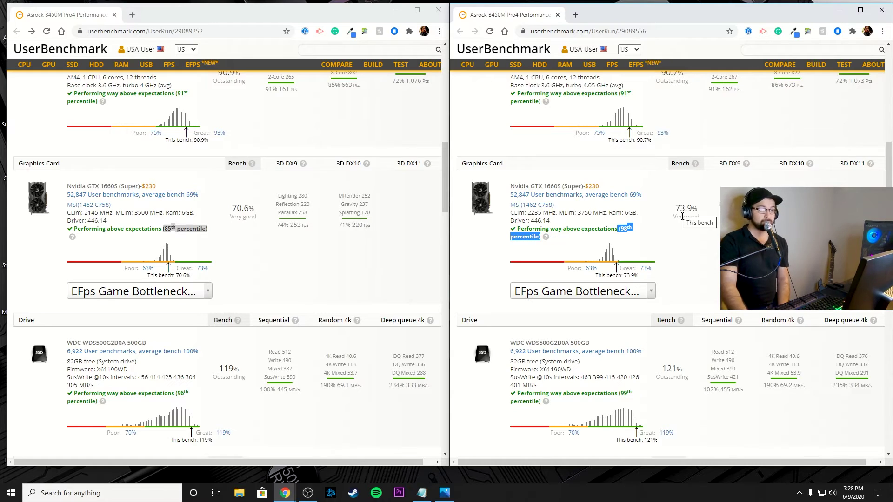
click(691, 246)
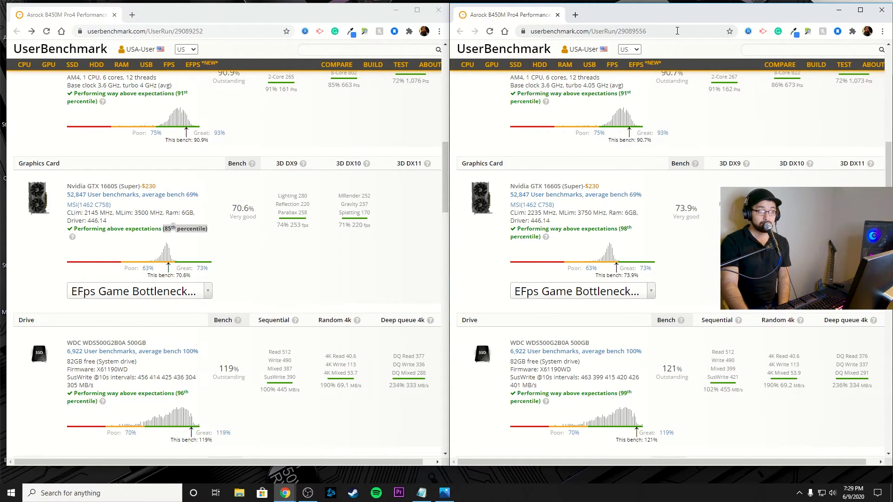
scroll(698, 151, up, 10)
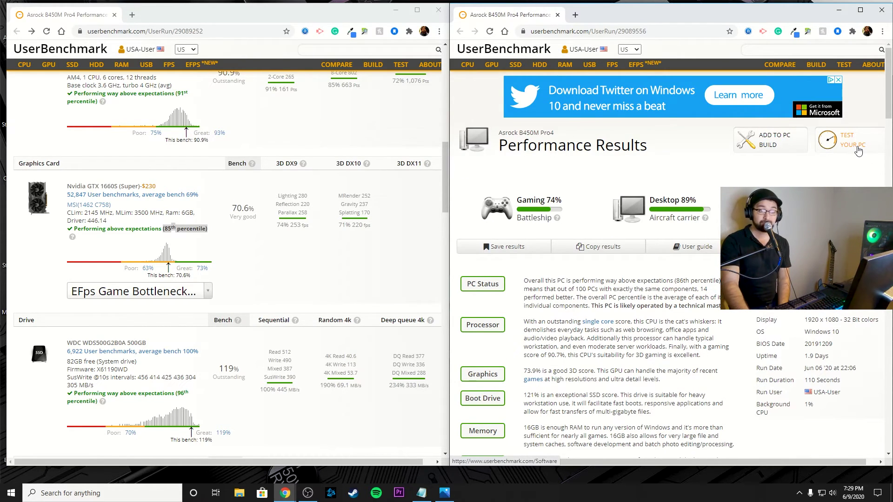
- Return the second window to the UserBenchmark home page and close that window
click(517, 56)
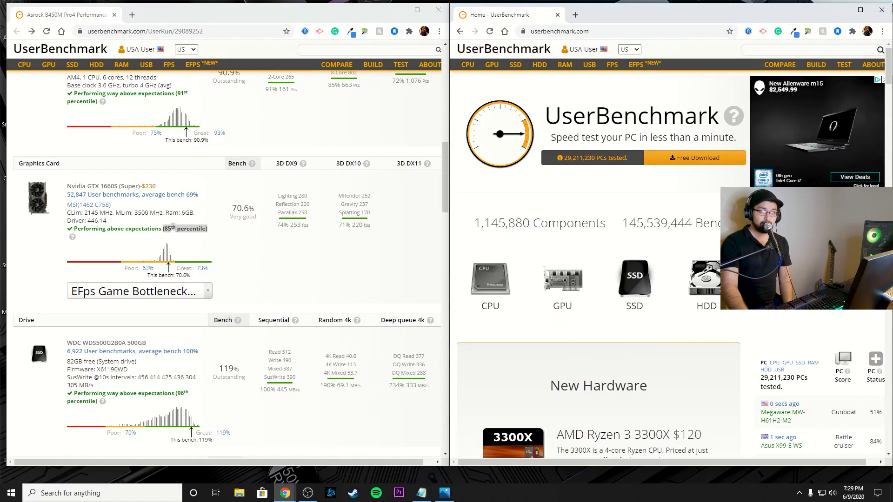
click(881, 10)
- Show the desktop with Win+D and open its right-click context menu
key(super+d)
right_click(594, 103)
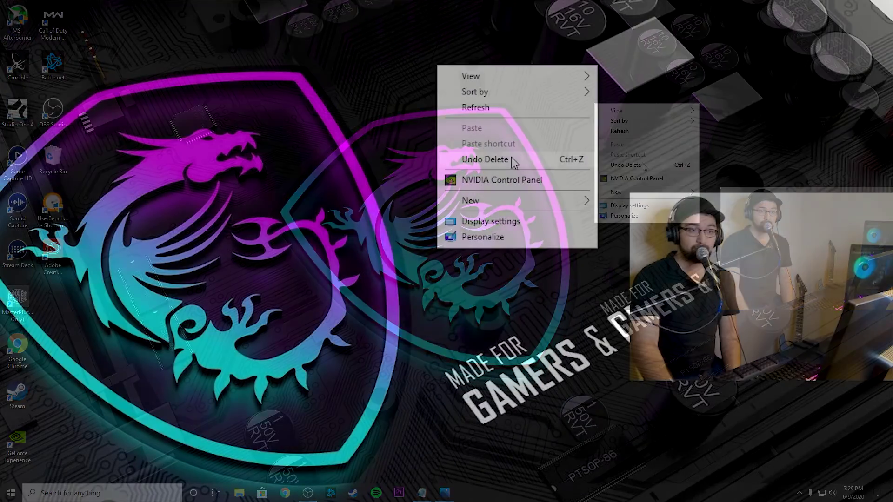